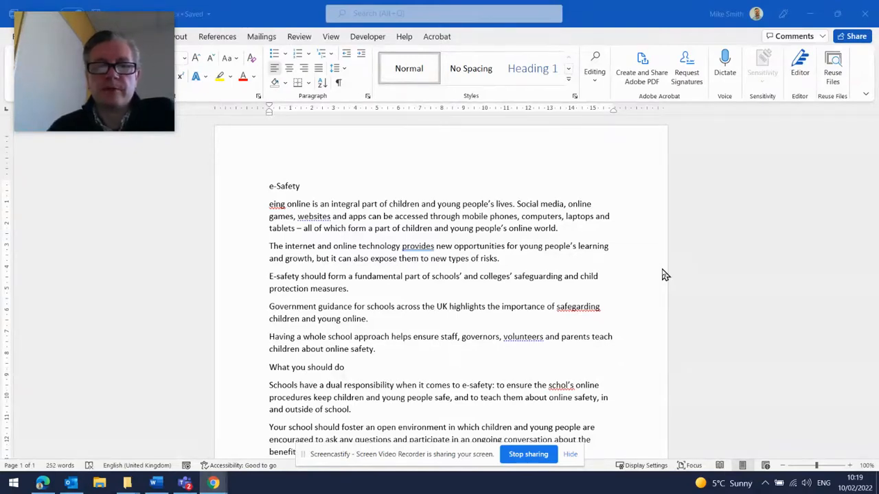
- Open the Editor pane to check the e-Safety document for spelling, grammar and writing suggestions
left_click(573, 455)
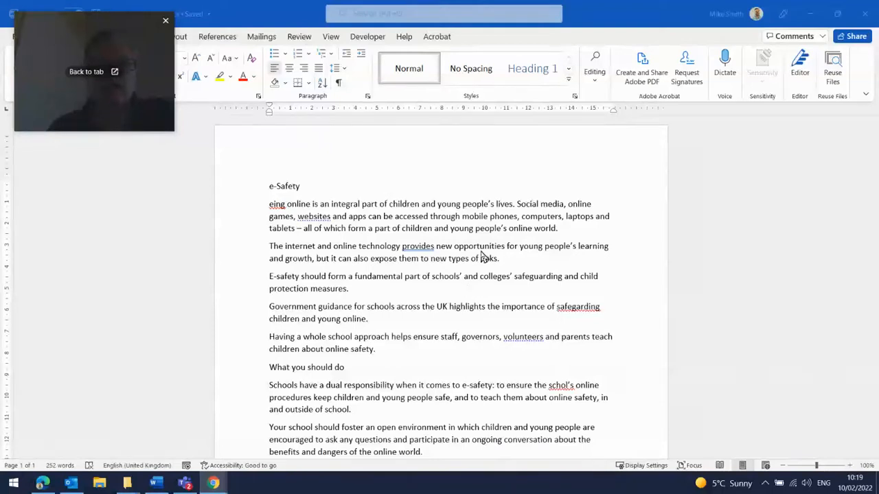
left_click(399, 186)
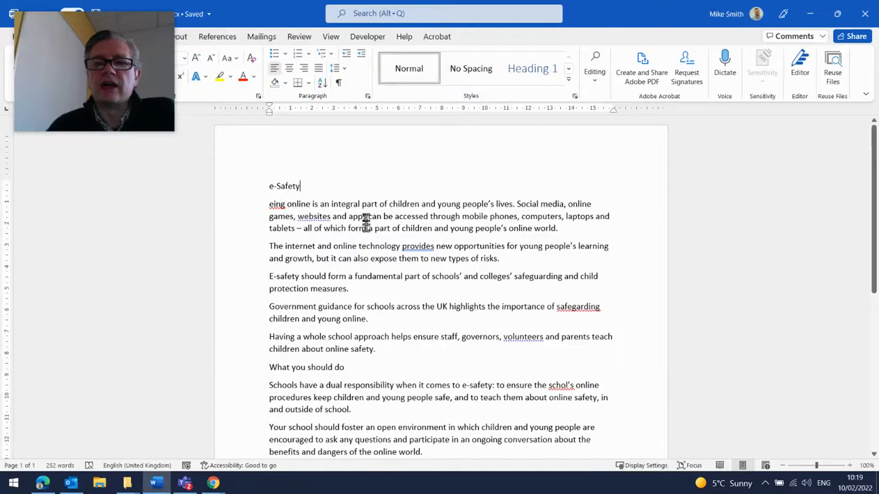
left_click(800, 61)
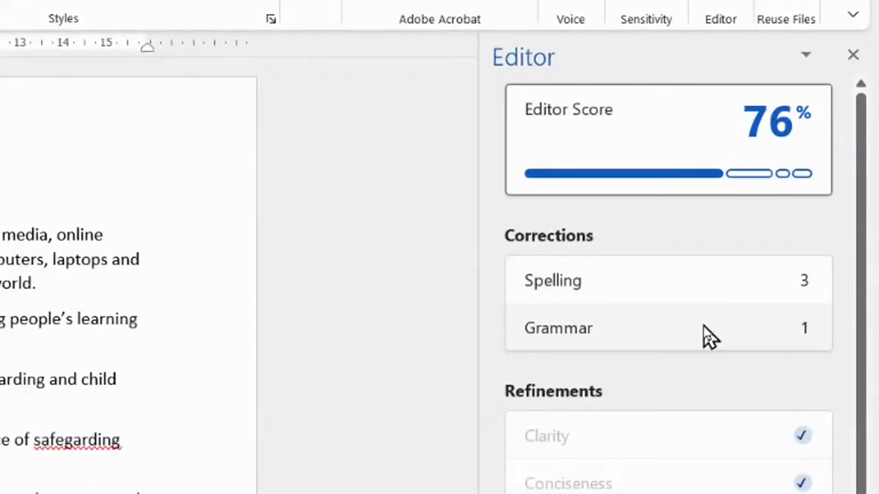
scroll(704, 330, "down", 4)
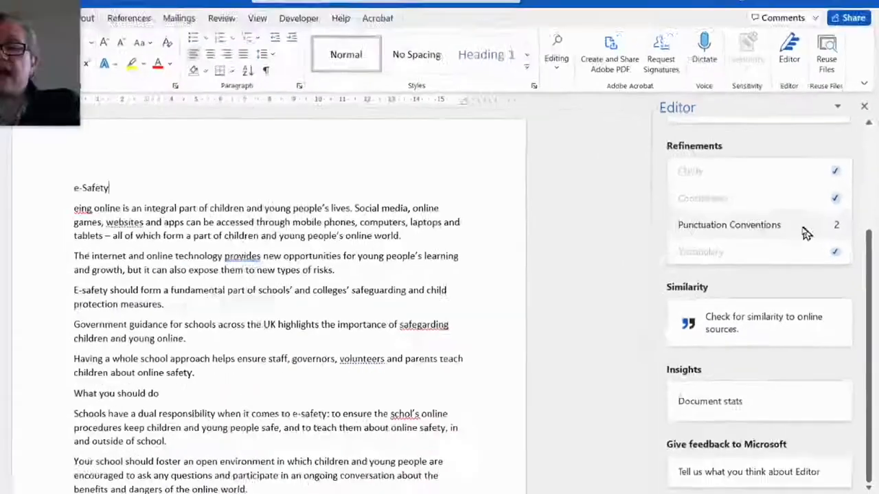
scroll(749, 277, "up", 4)
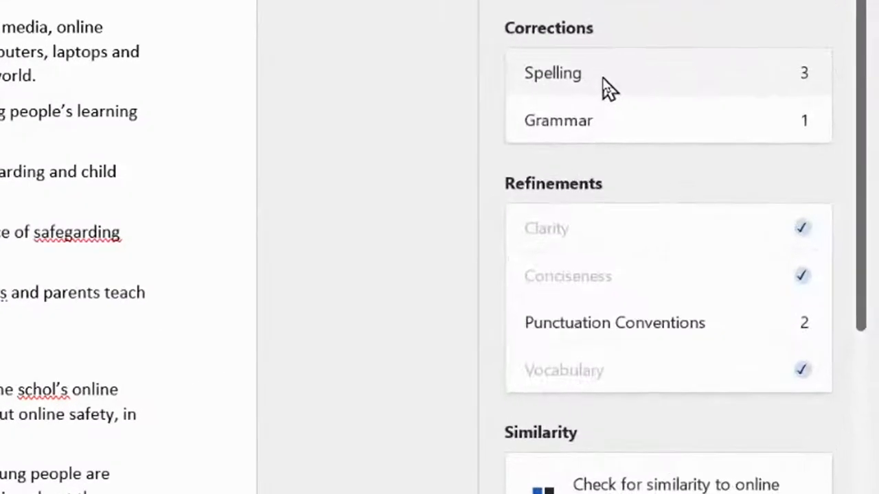
- Accept the Editor corrections: replace eing with being, safegarding with safeguarding, schol's with school's, and provides with provide
left_click(743, 233)
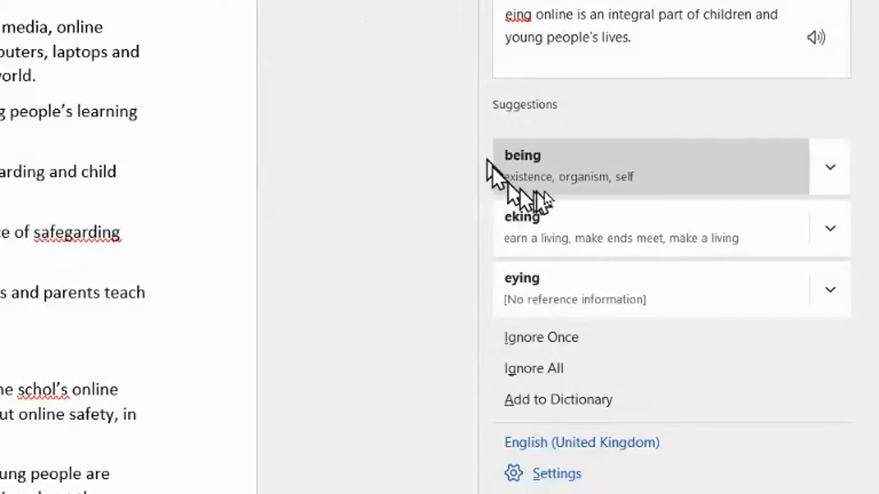
left_click(580, 174)
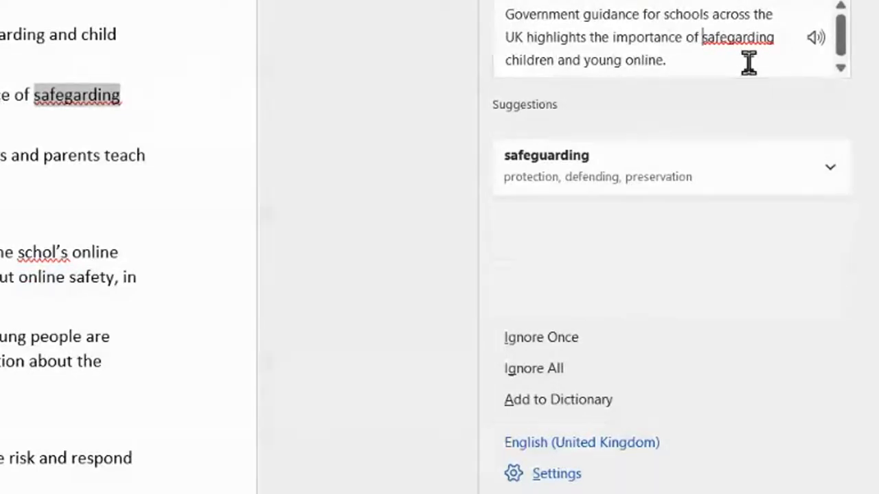
left_click(622, 171)
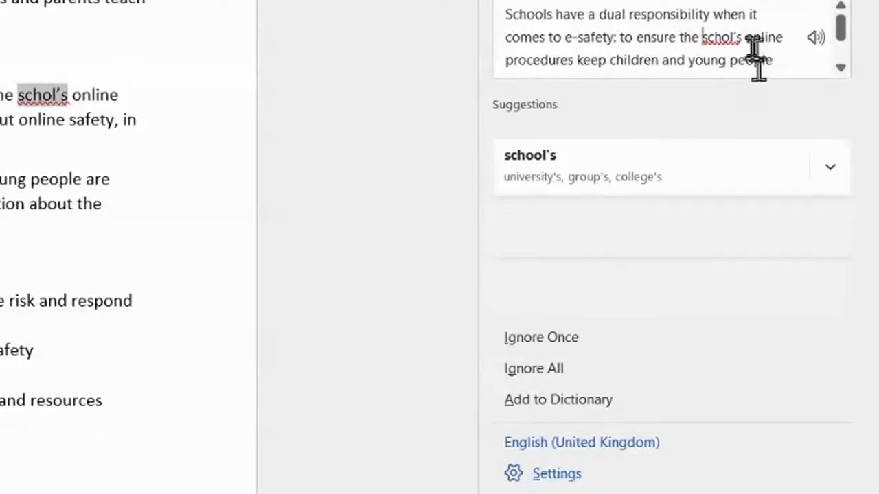
left_click(703, 180)
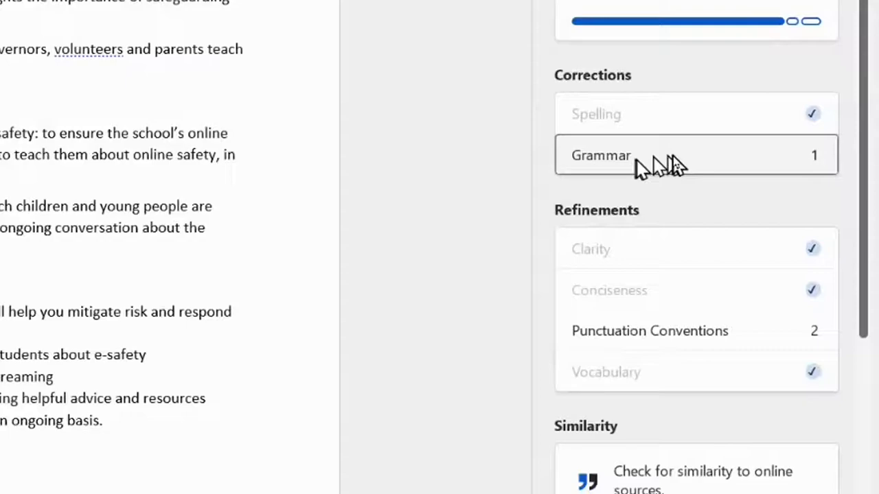
left_click(601, 123)
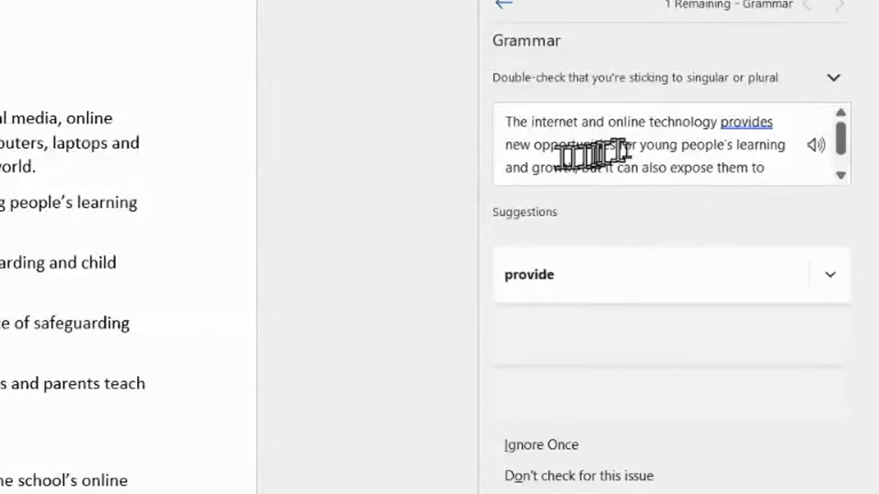
left_click(615, 278)
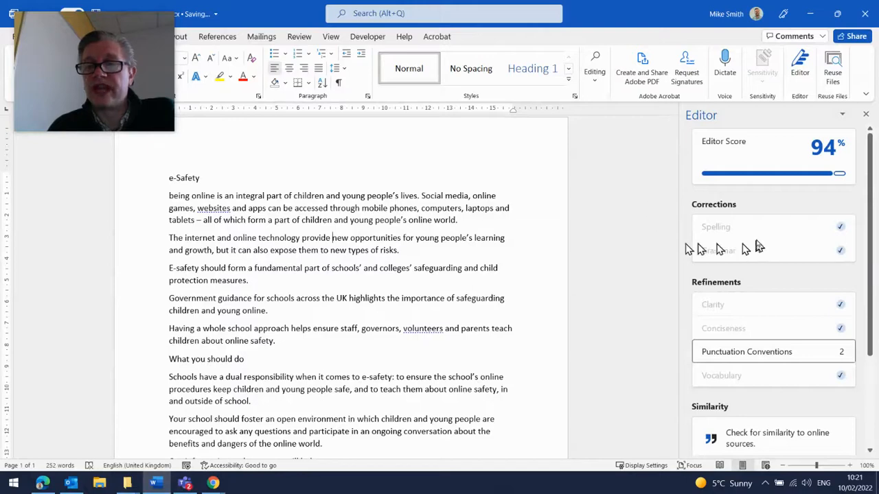
- Accept the punctuation suggestions adding commas after volunteers, websites and laptops, then dismiss the completion message
scroll(755, 234, "down", 2)
scroll(755, 234, "down", 1)
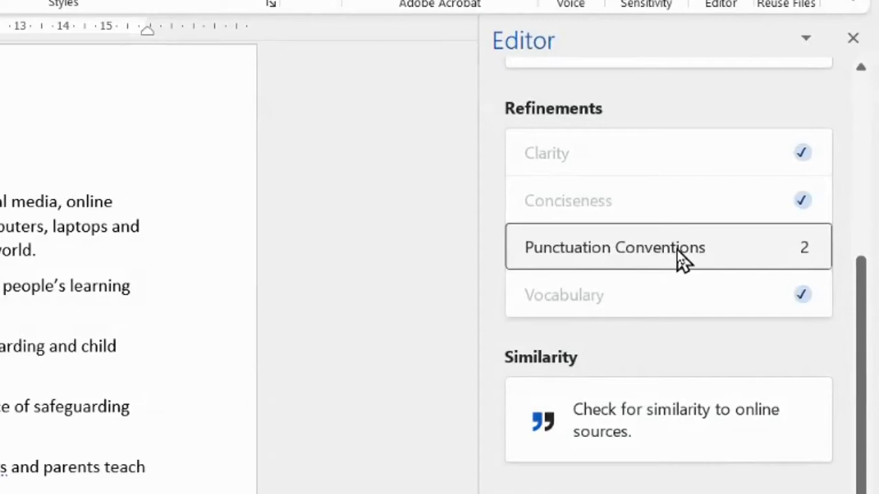
left_click(682, 259)
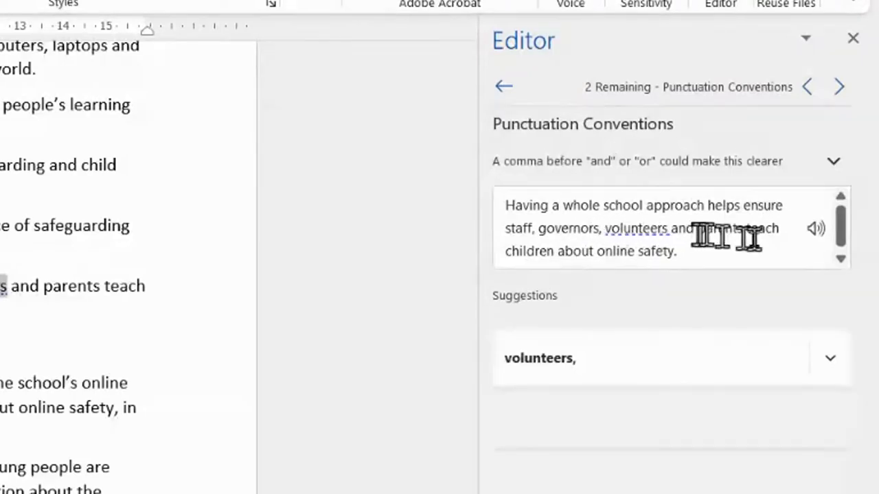
left_click(610, 367)
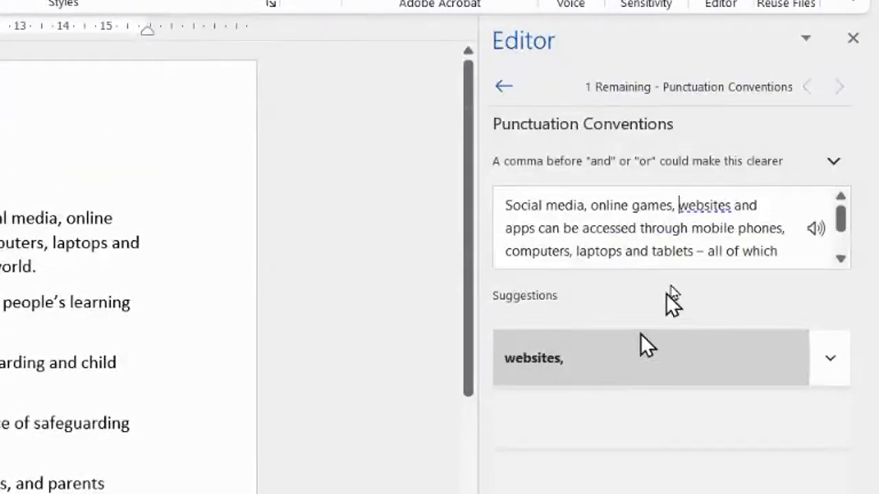
left_click(671, 368)
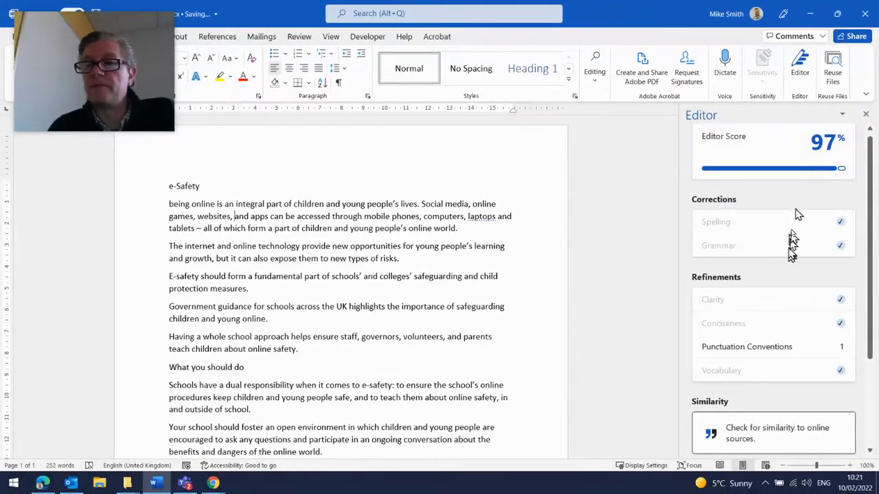
left_click(794, 349)
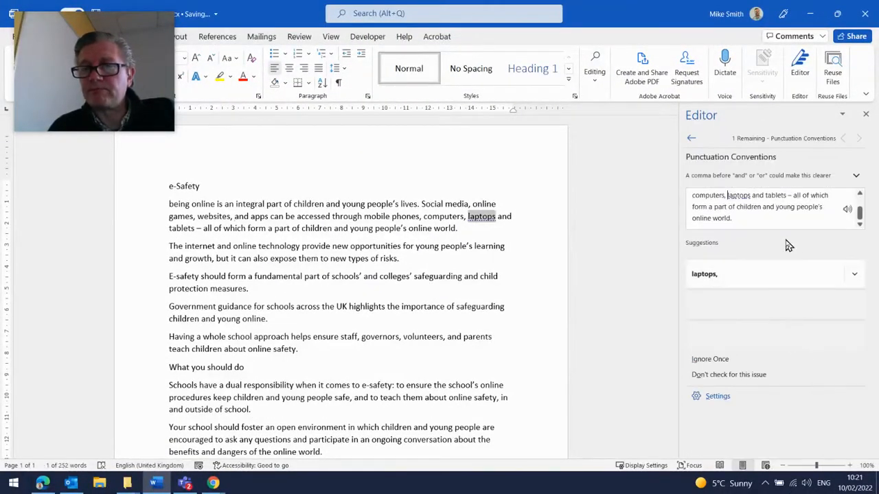
left_click(728, 274)
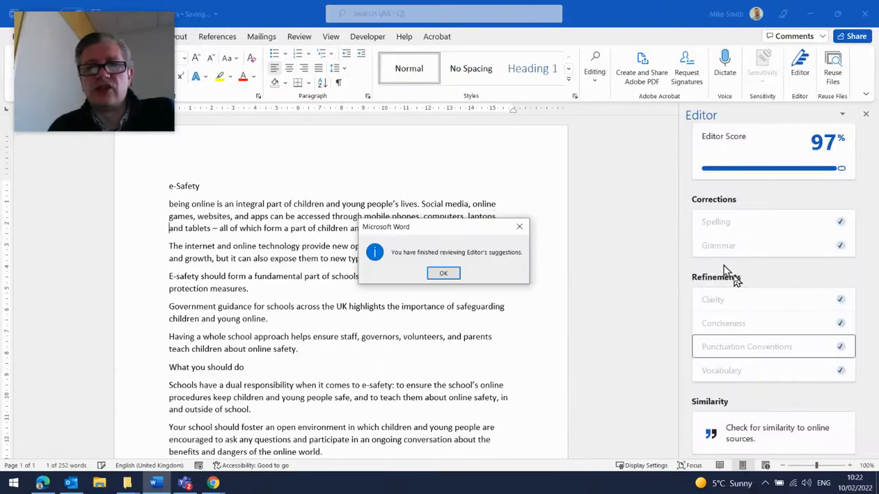
left_click(444, 273)
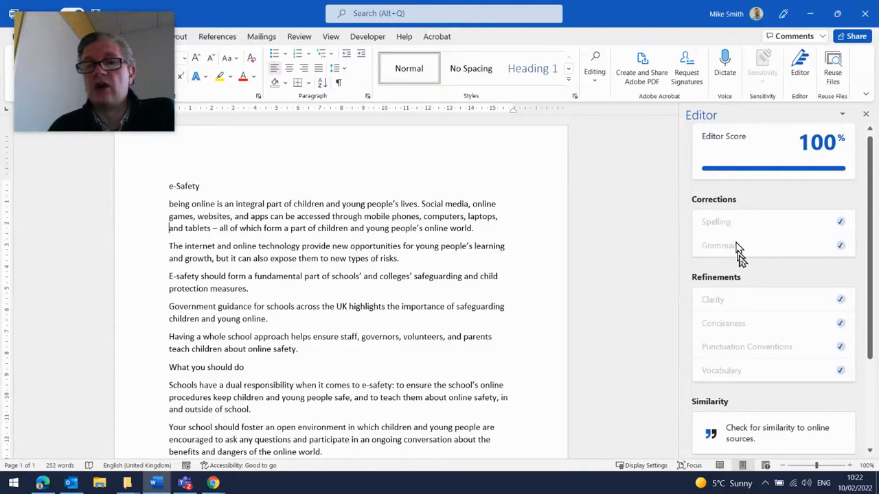
- Review the Editor pane's remaining categories and close the pane
scroll(745, 259, "down", 1)
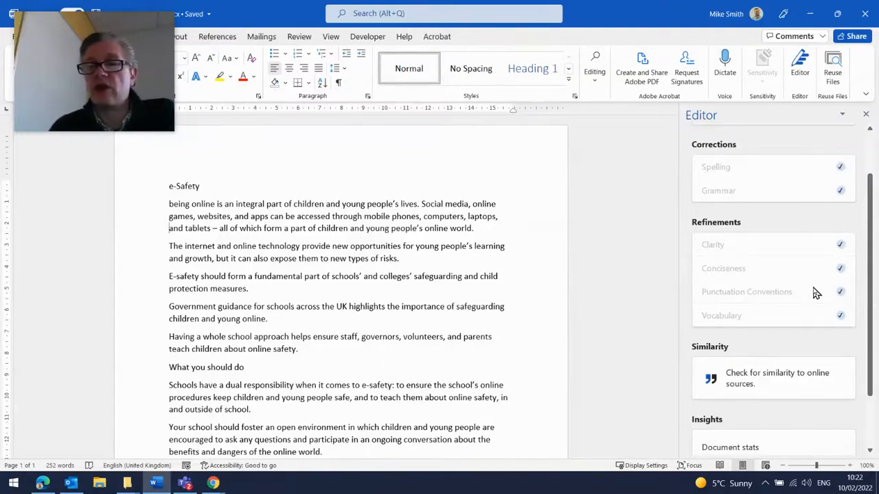
scroll(820, 295, "down", 2)
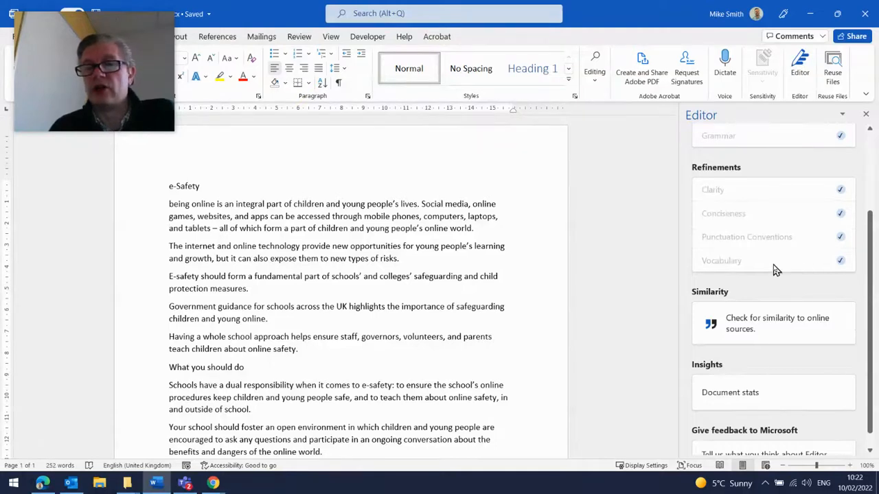
scroll(776, 269, "up", 3)
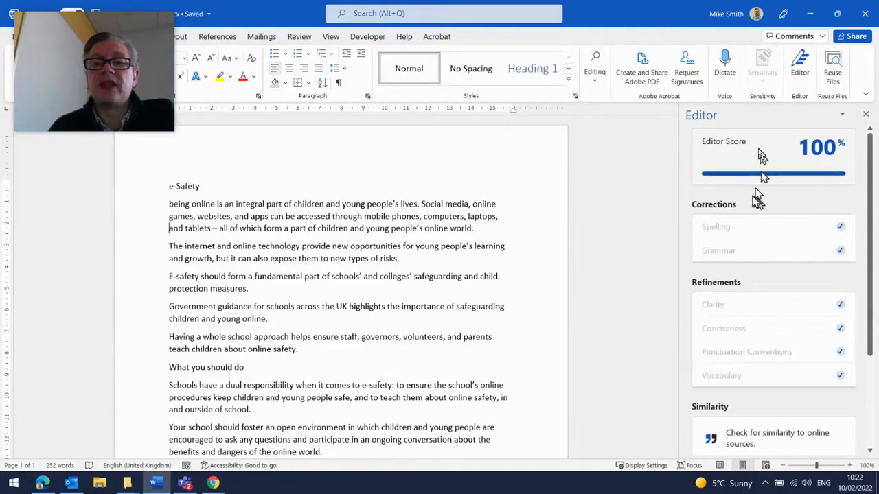
left_click(863, 117)
- Read through the corrected document, rerun Editor on it, dismiss the message and close the pane
scroll(550, 216, "down", 3)
scroll(550, 216, "down", 6)
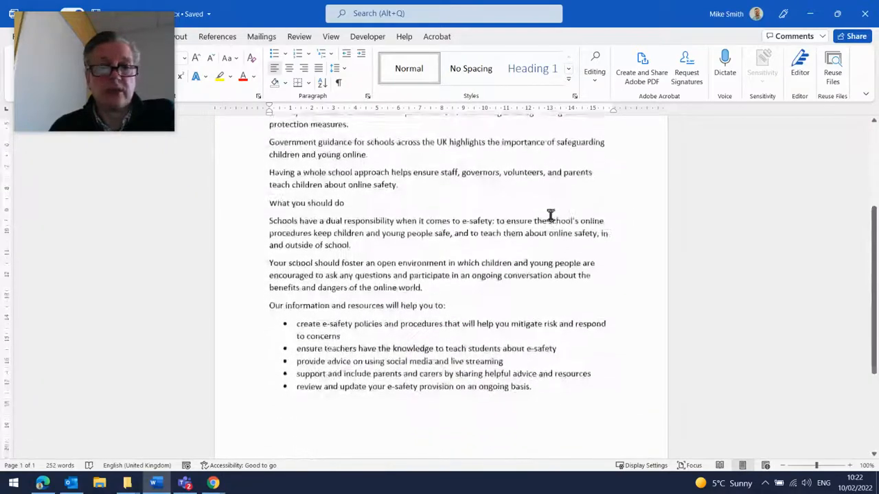
scroll(538, 229, "up", 6)
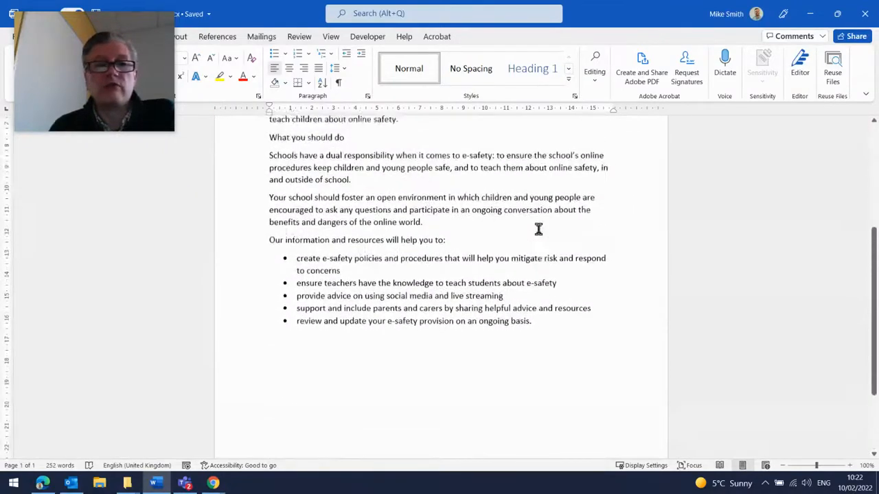
scroll(538, 229, "up", 3)
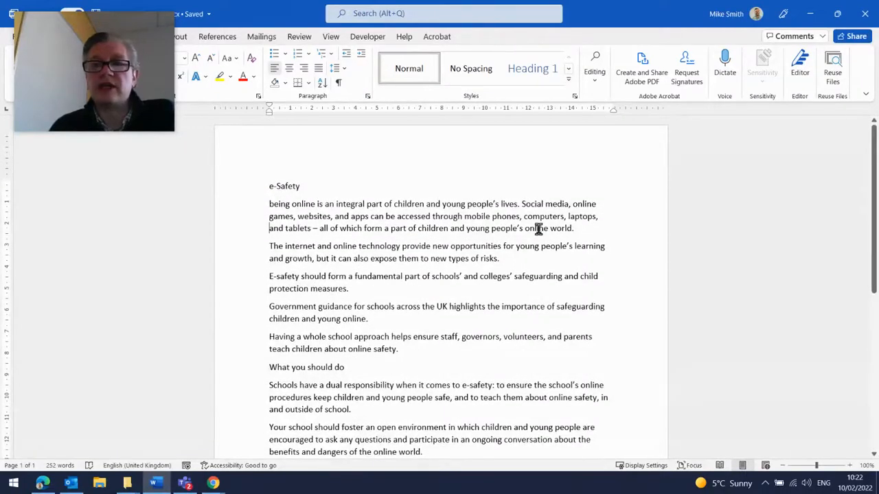
left_click(799, 72)
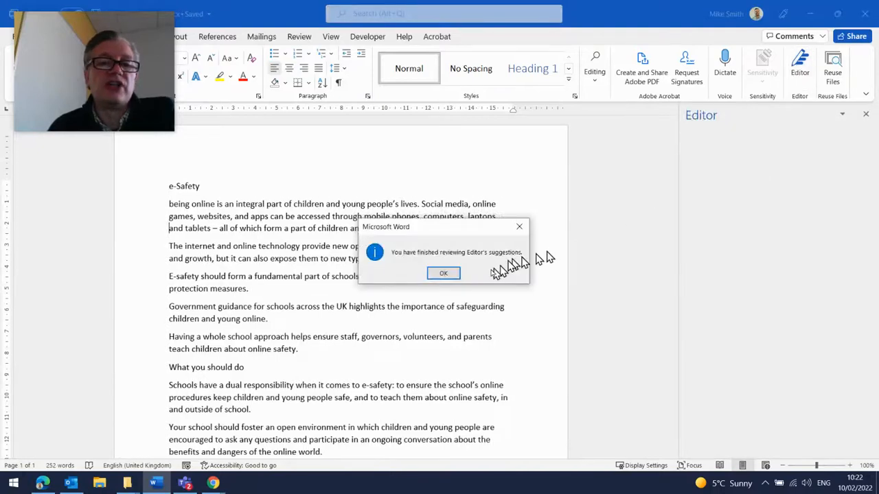
left_click(445, 275)
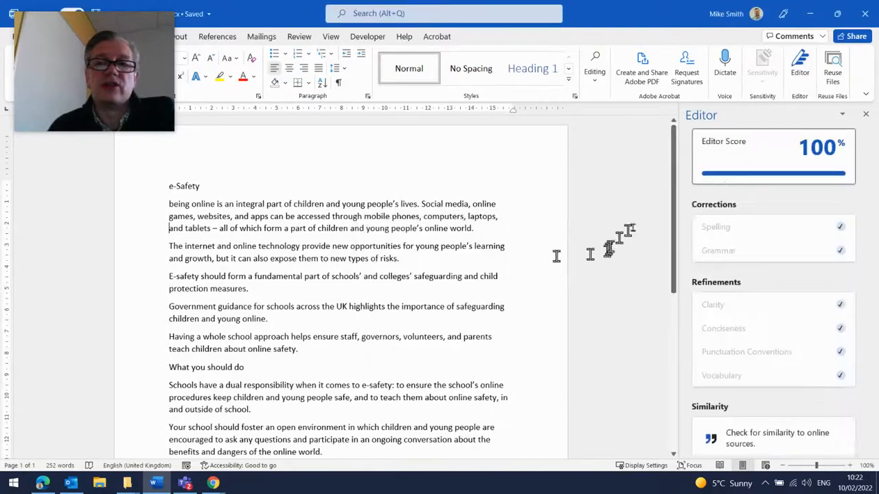
left_click(866, 116)
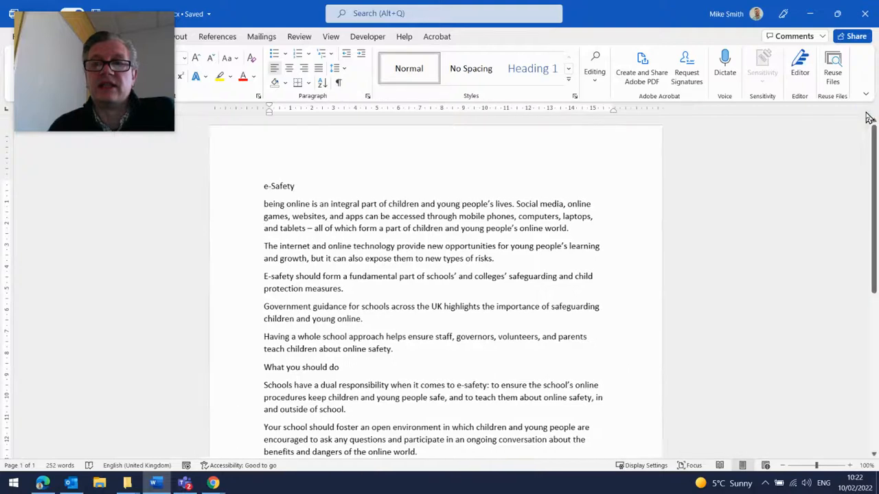